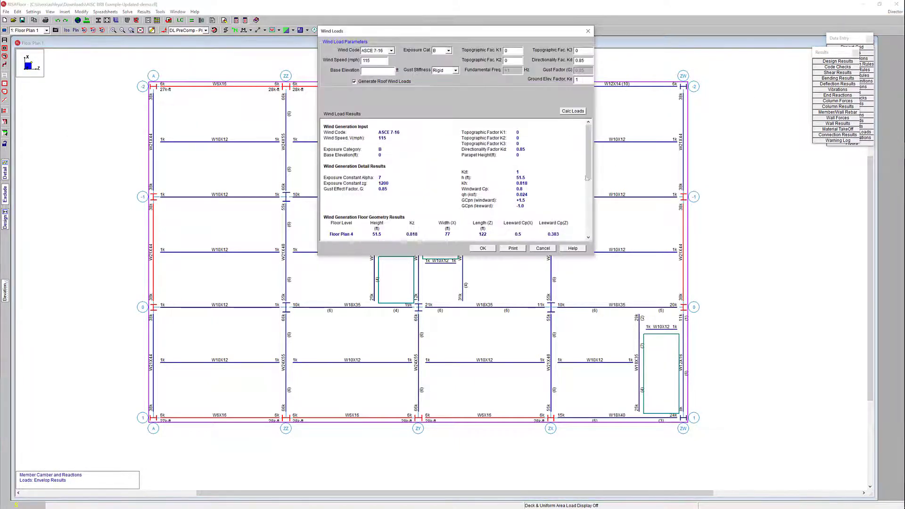
Accept the wind and seismic load parameters to send the model into RISA-3D
left_click(483, 247)
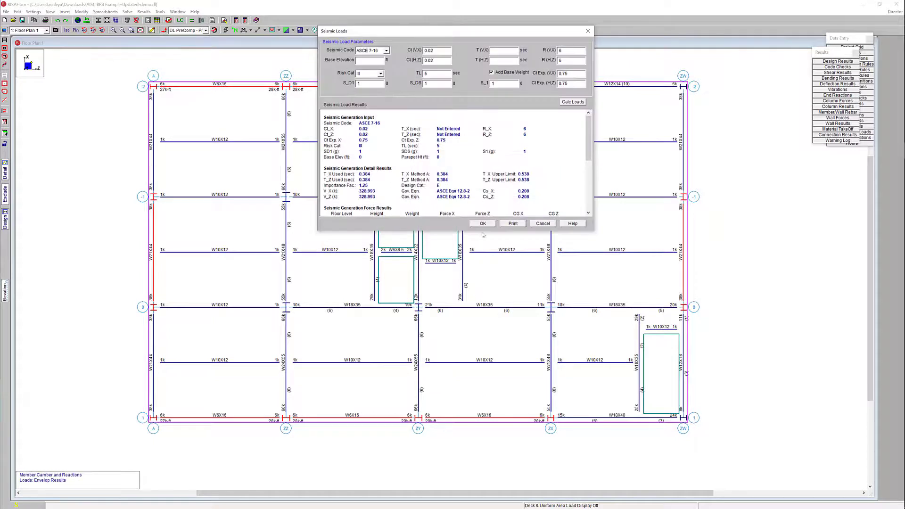
left_click(482, 225)
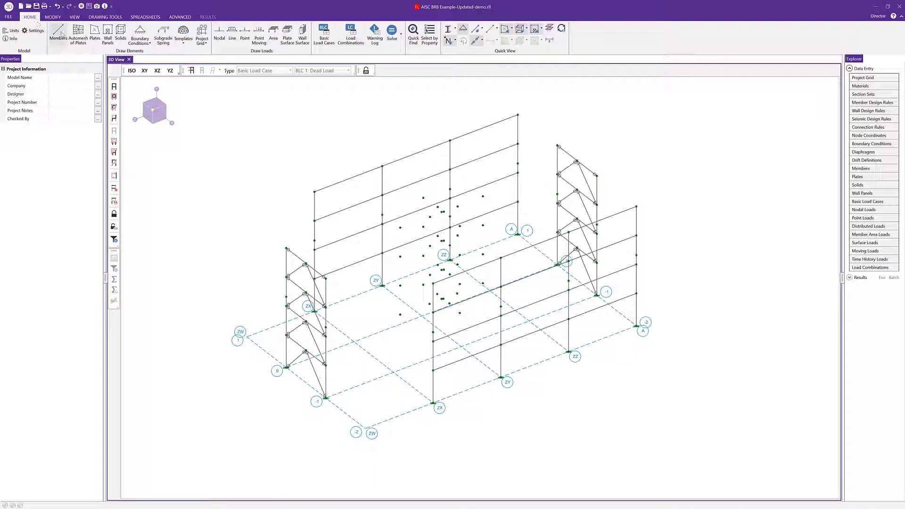
Make new members draw with the CoreBRB_0.50 BRB shape from the CoreBrace database
left_click(61, 33)
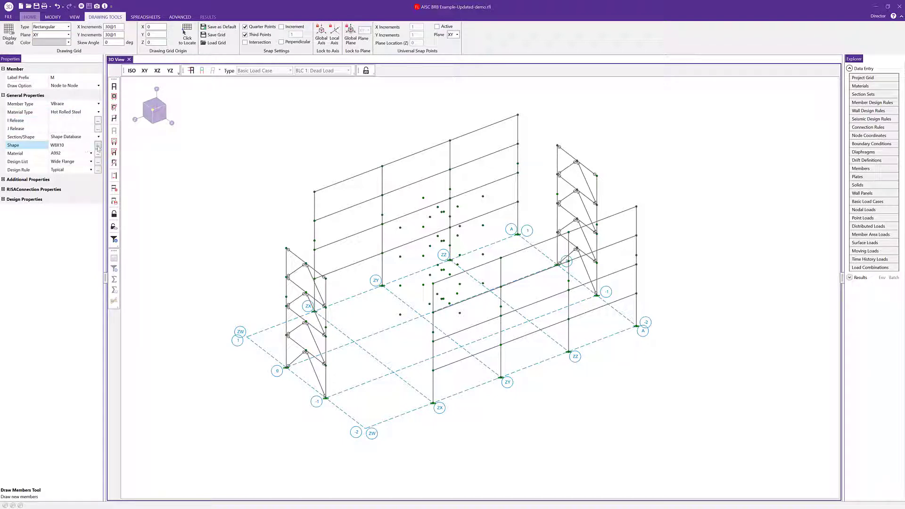
left_click(97, 147)
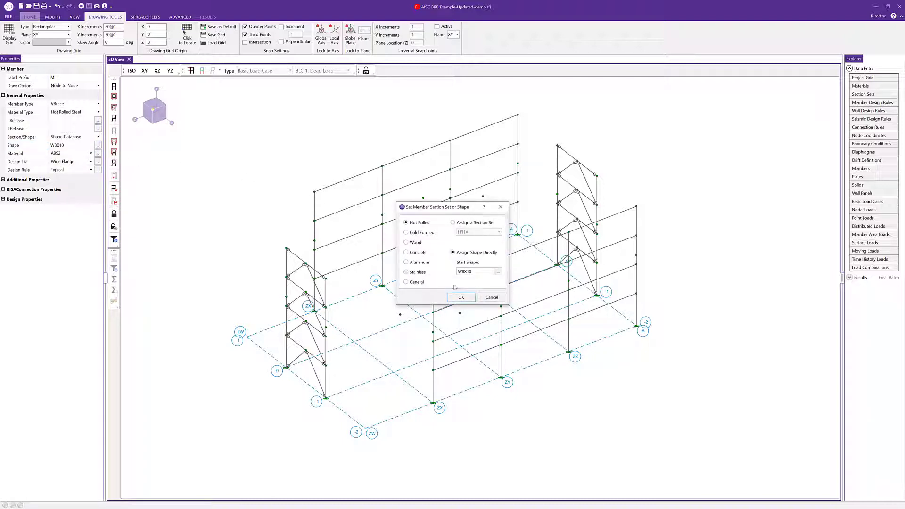
left_click(498, 271)
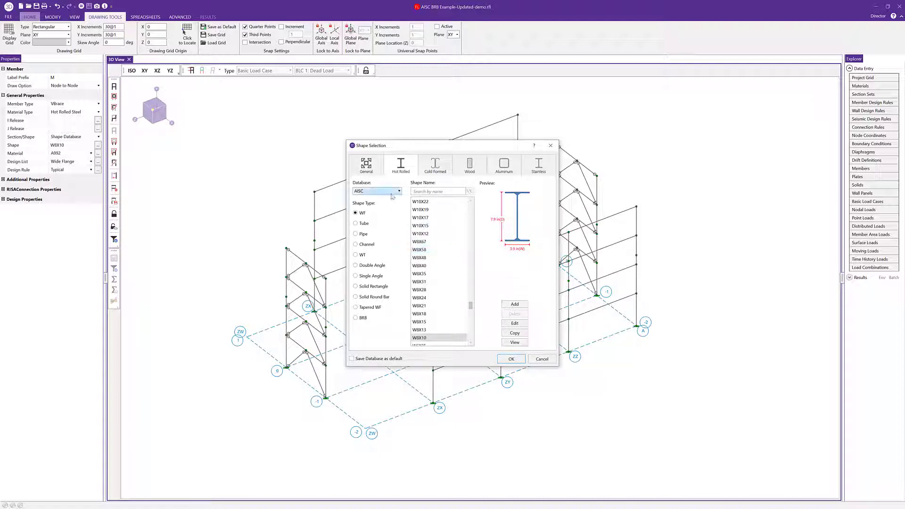
left_click(393, 194)
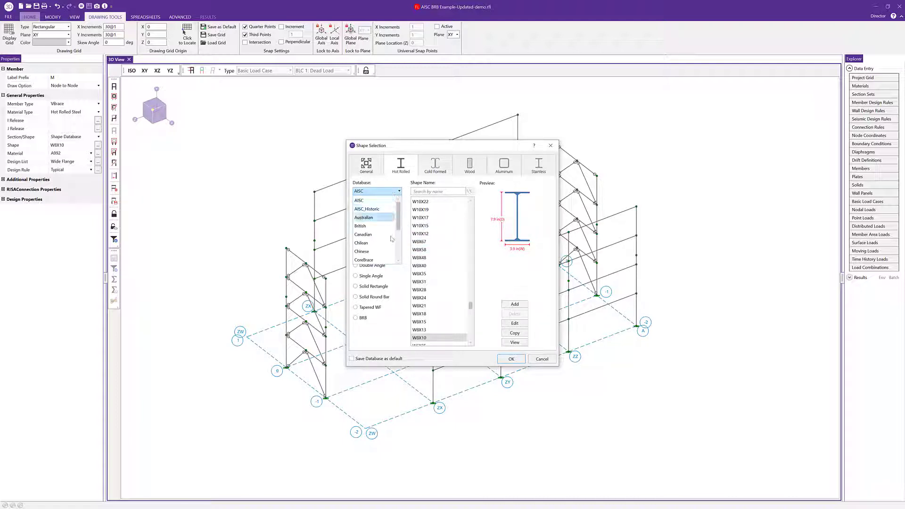
left_click(384, 260)
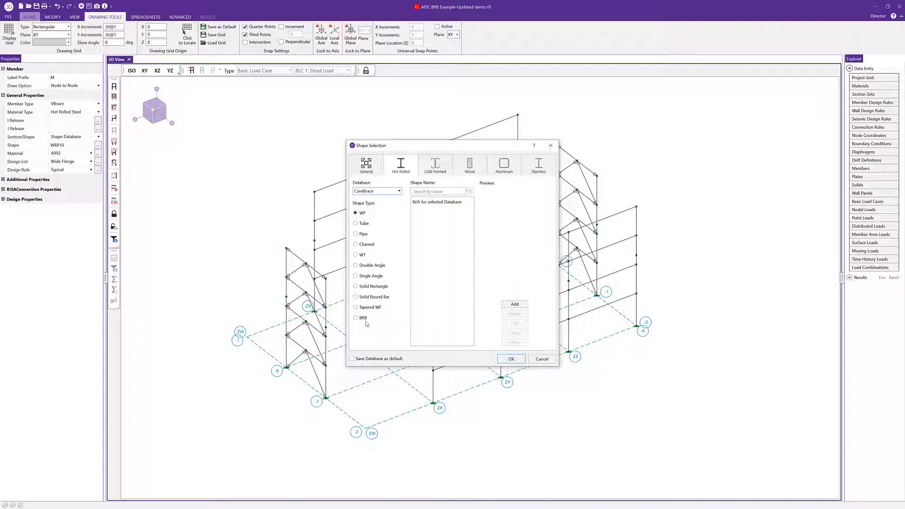
left_click(366, 322)
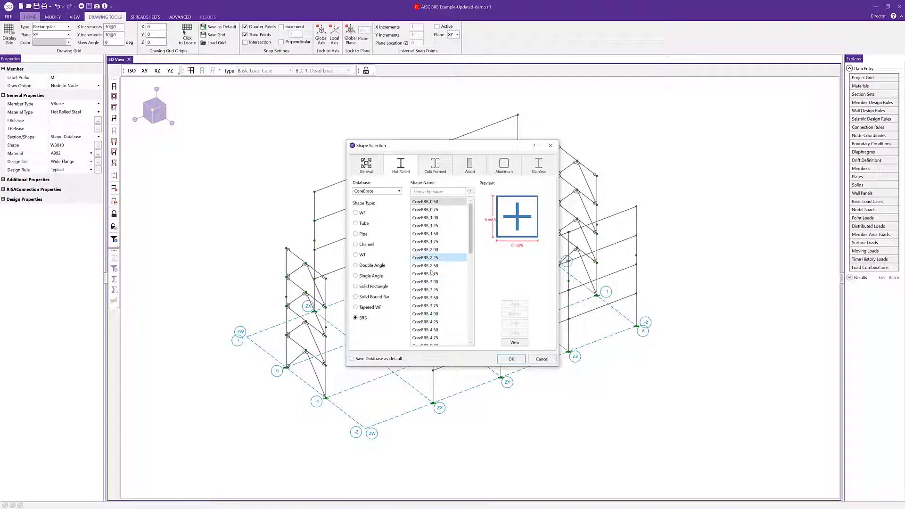
left_click(511, 359)
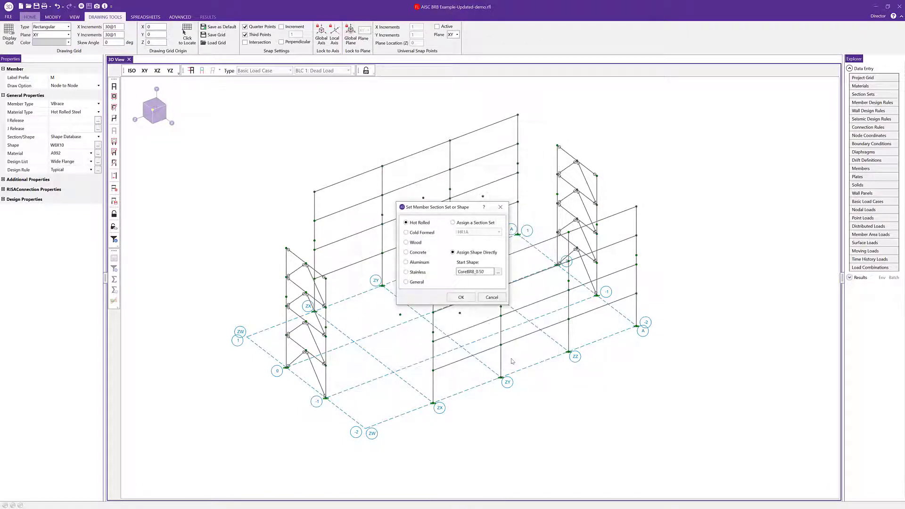
left_click(461, 298)
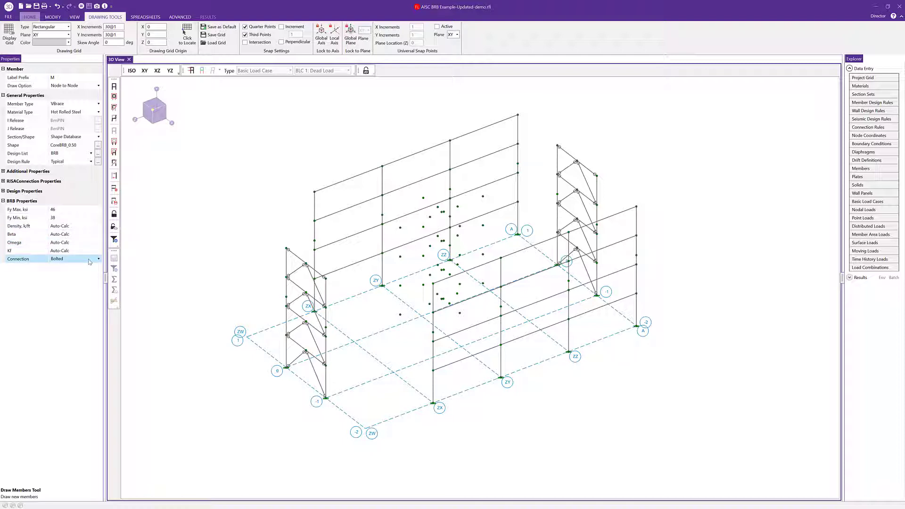
Check the BRB connection options and leave the connection as Bolted
left_click(90, 261)
left_click(89, 261)
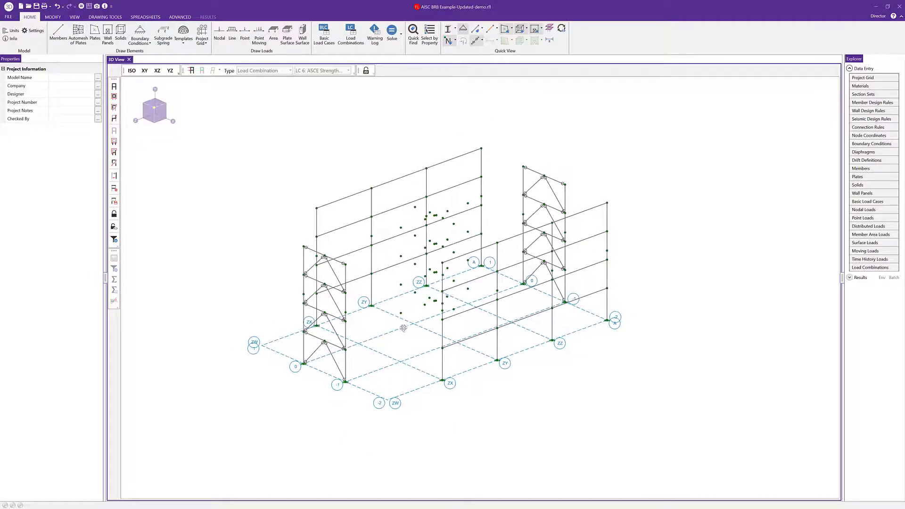
Rotate to a plan view and box-select the left and right braced frames
middle_click_drag(427, 336, 244, 222)
left_click_drag(234, 194, 325, 391)
middle_click_drag(440, 368, 468, 344)
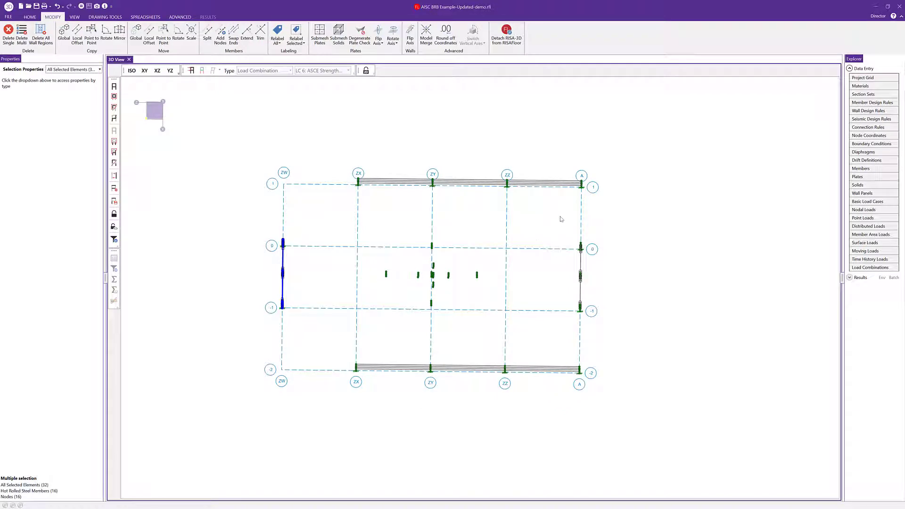
left_click_drag(560, 216, 607, 334)
middle_click_drag(385, 337, 402, 311)
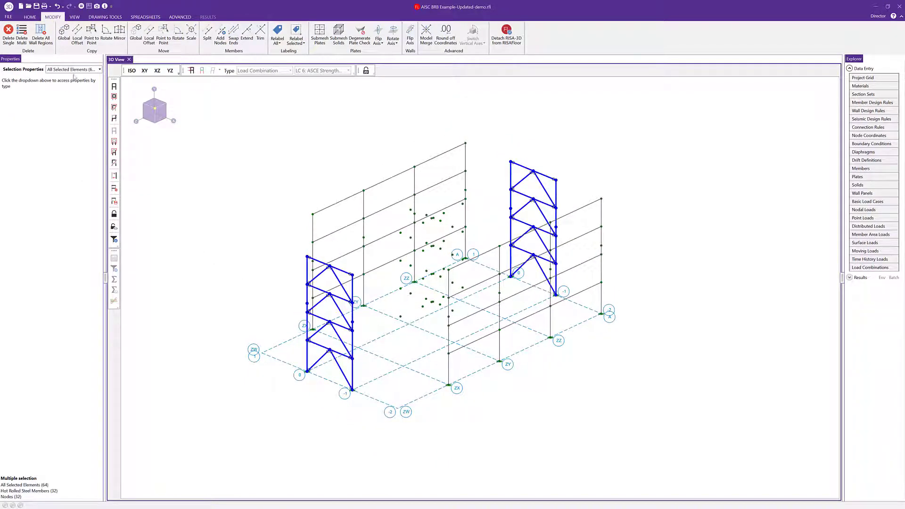
Show the selected Hot Rolled Steel members' properties and confirm their Seismic DR is BRBF
left_click(78, 71)
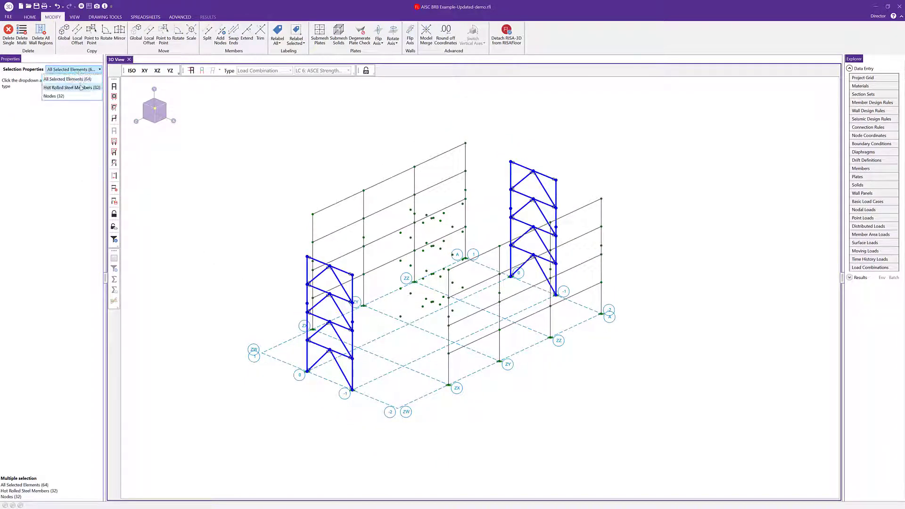
left_click(81, 88)
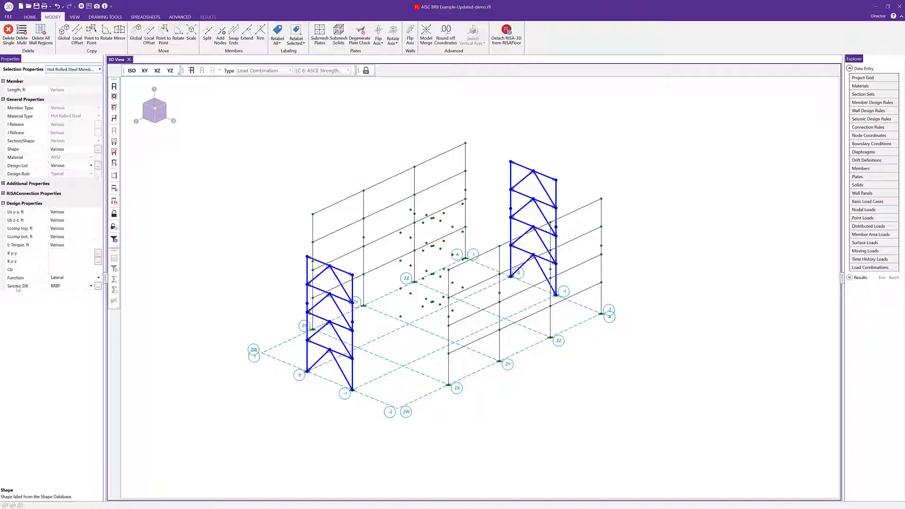
left_click(56, 288)
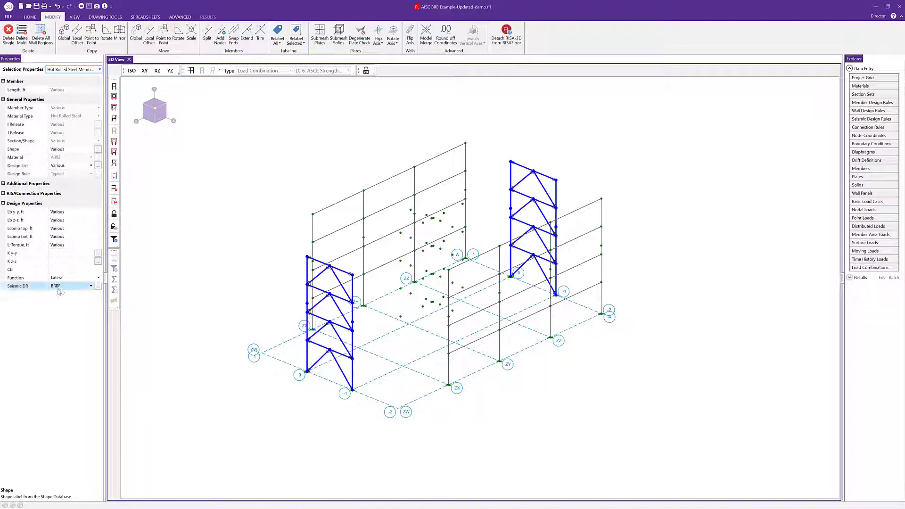
left_click(90, 288)
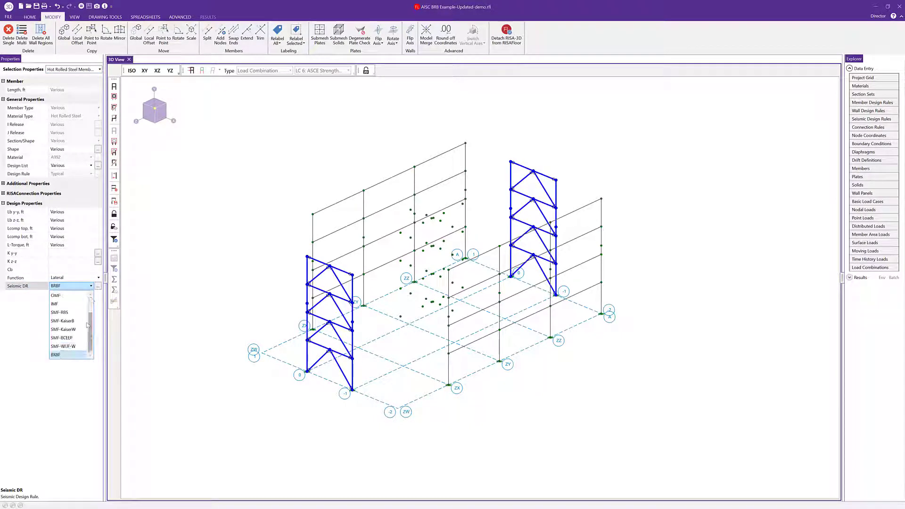
scroll(57, 354, "down", 1)
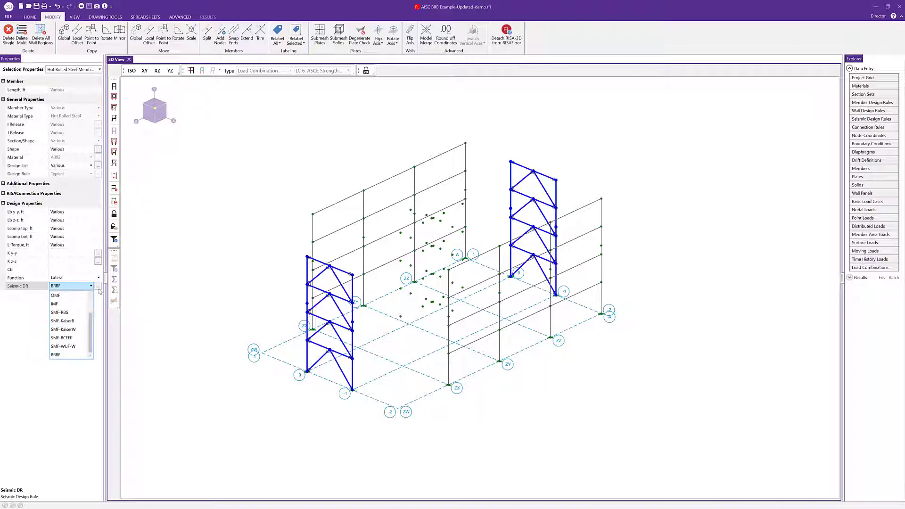
left_click(99, 289)
left_click(98, 286)
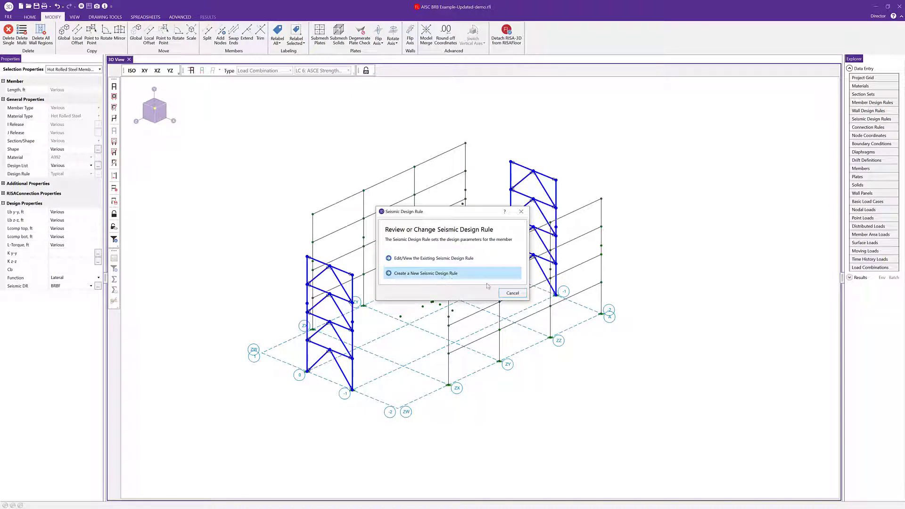
left_click(512, 293)
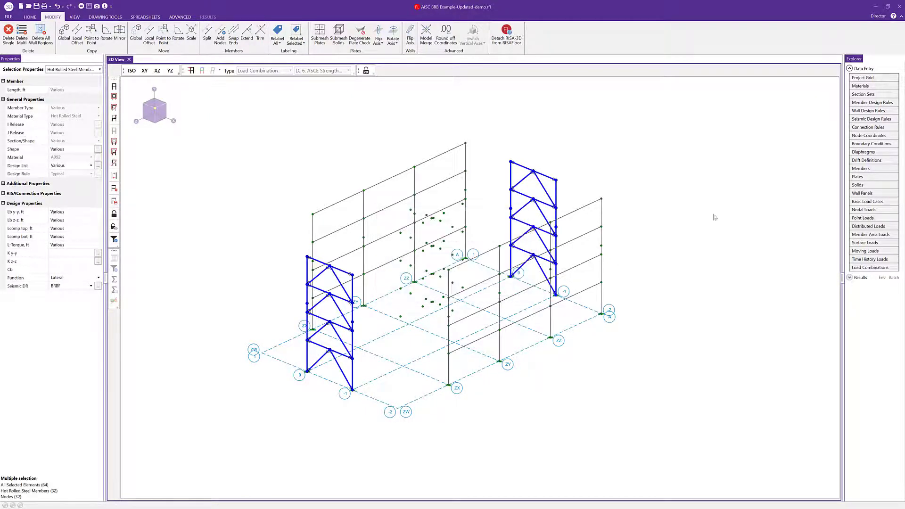
Inspect the BRBF rule's label and Frame Type in Seismic Design Rules, then close the table
left_click(875, 119)
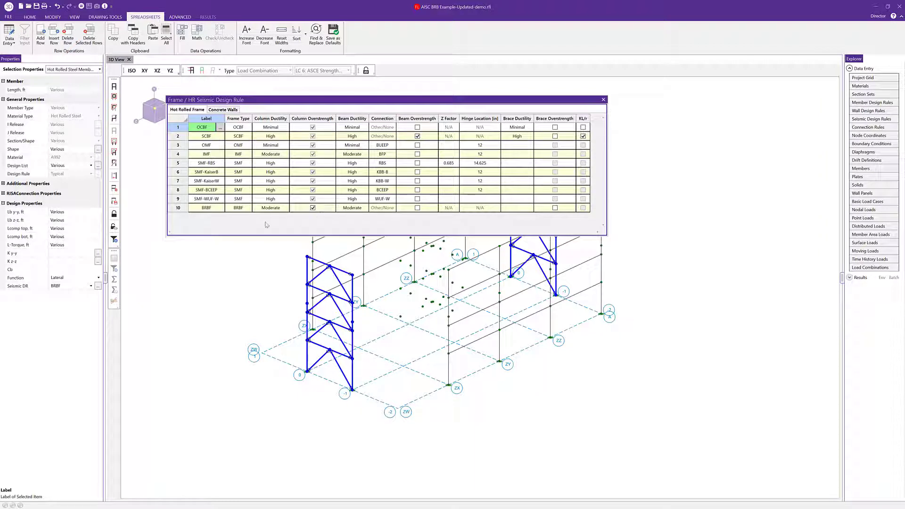
left_click(202, 209)
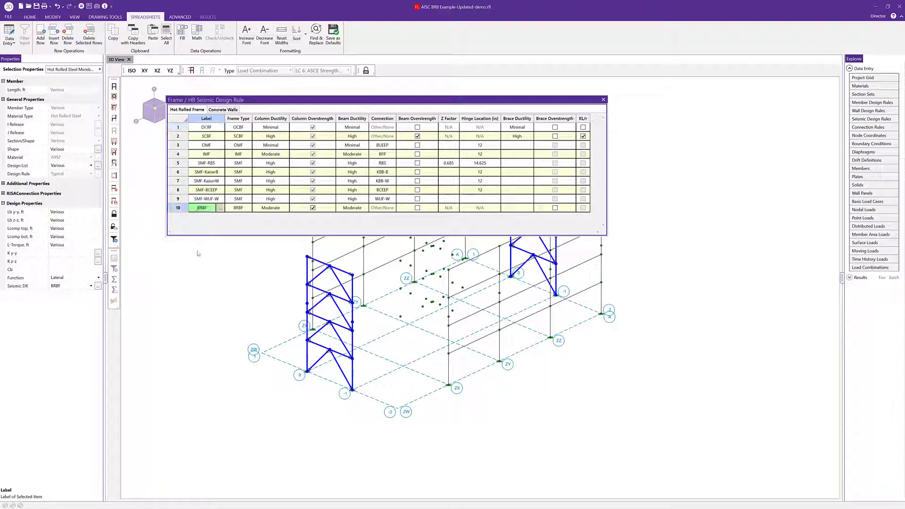
left_click(237, 117)
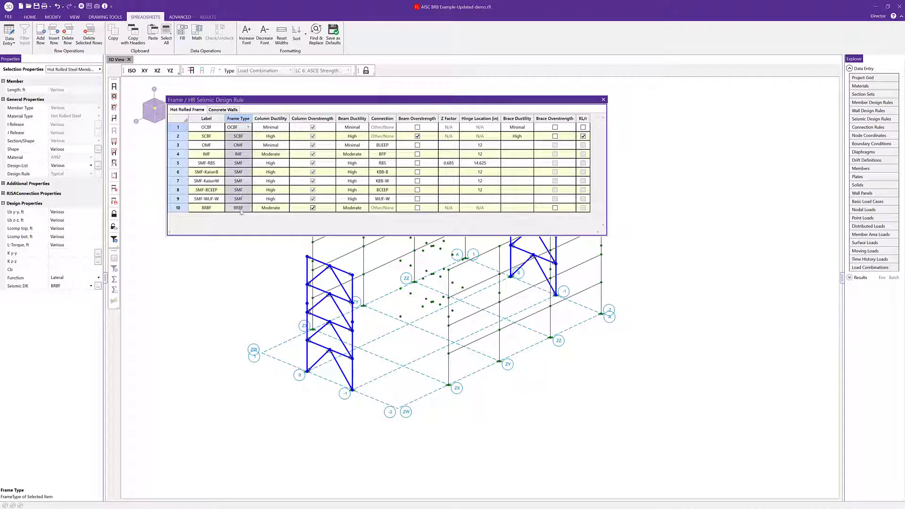
left_click(240, 211)
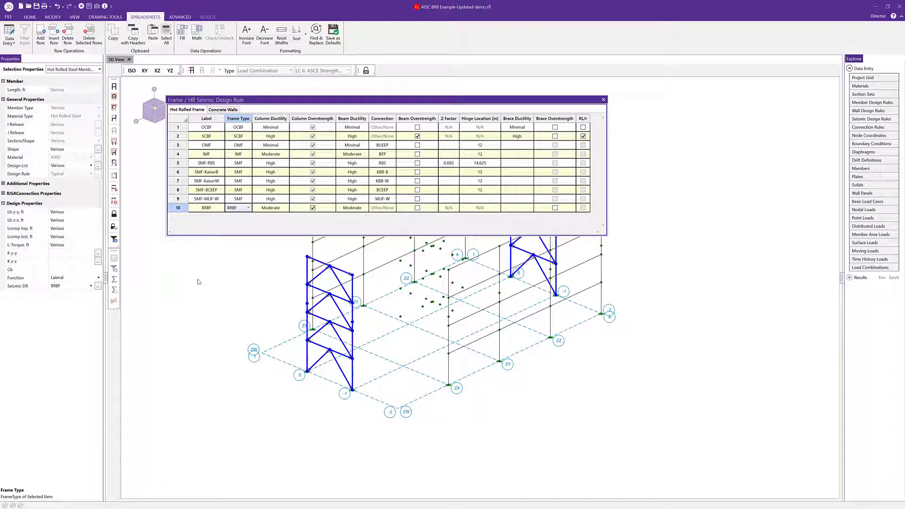
key("Escape")
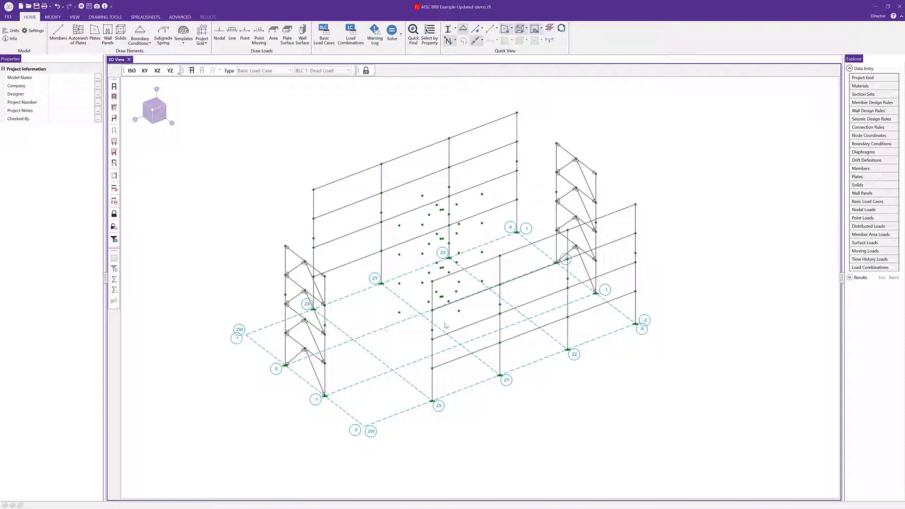
Open the Load Combinations spreadsheet from the Explorer panel
left_click(860, 267)
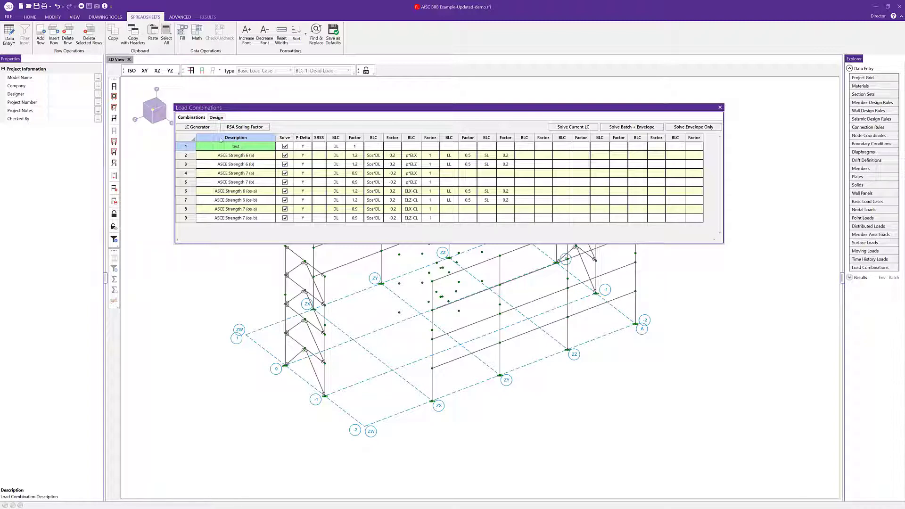
left_click(197, 126)
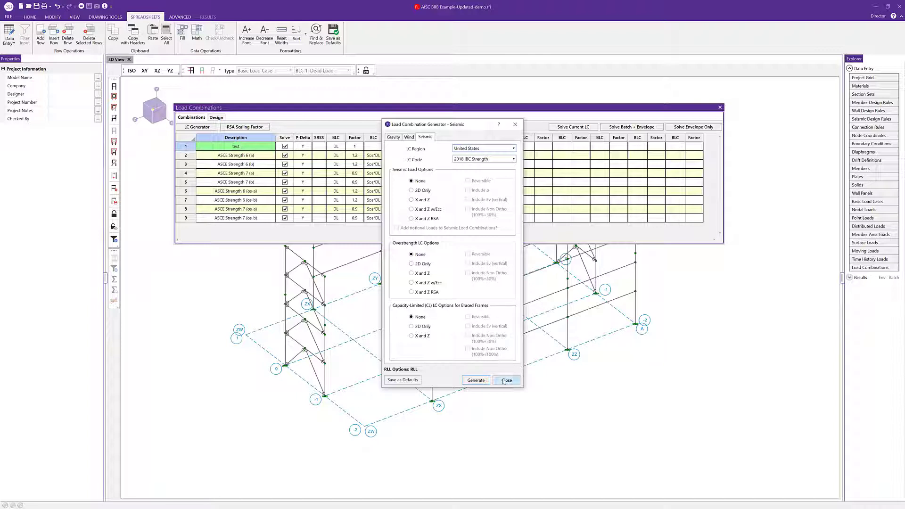
left_click(475, 380)
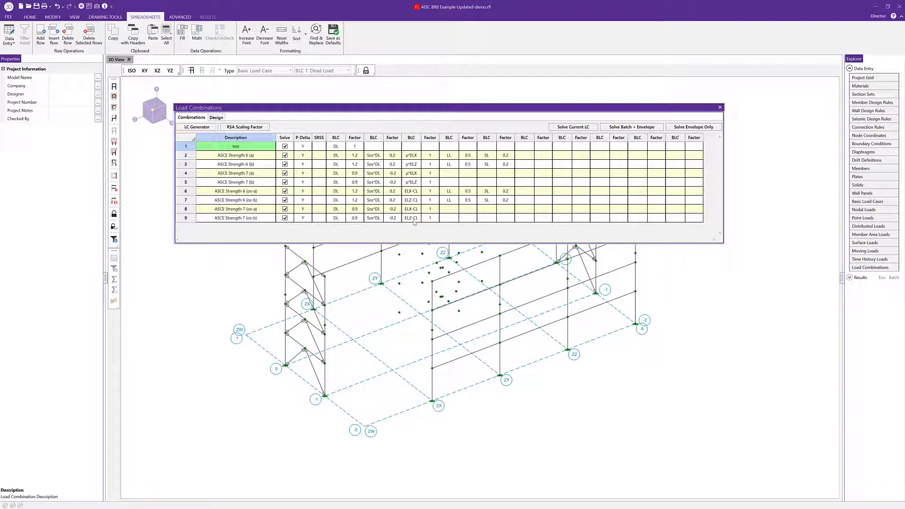
left_click(417, 219)
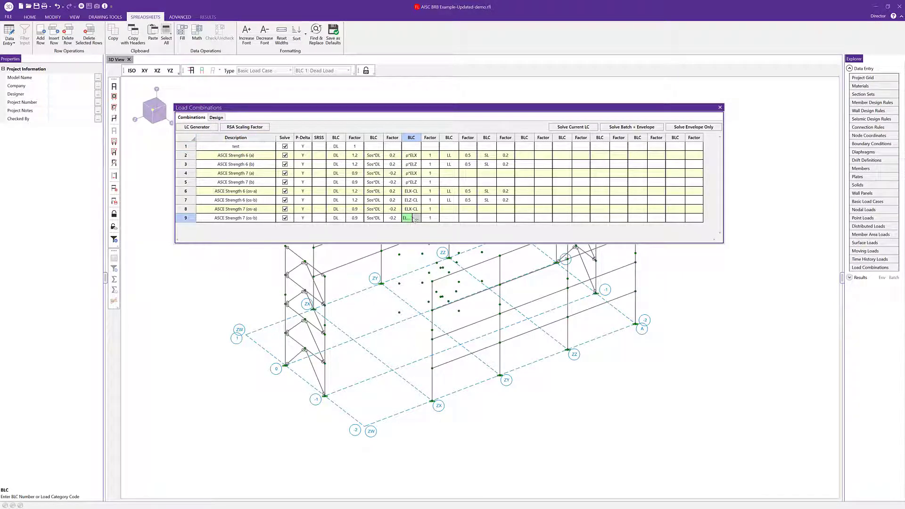
left_click(417, 218)
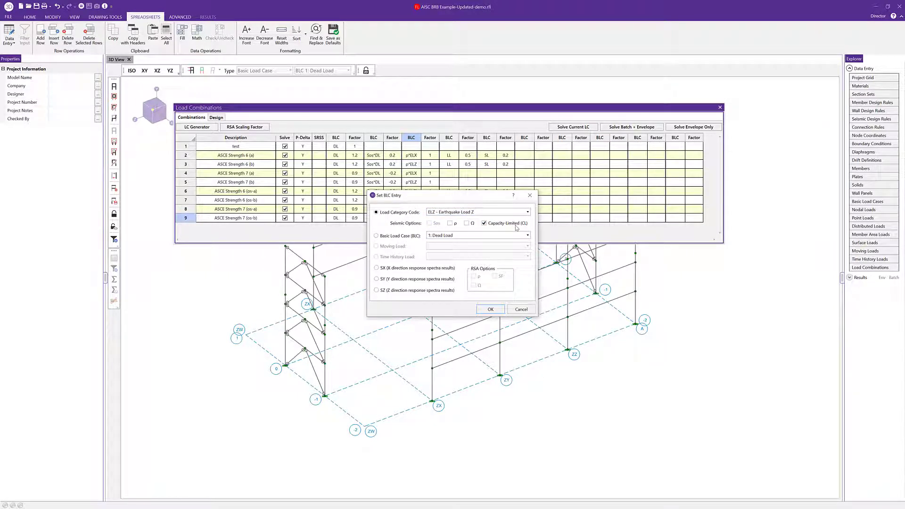
left_click(521, 310)
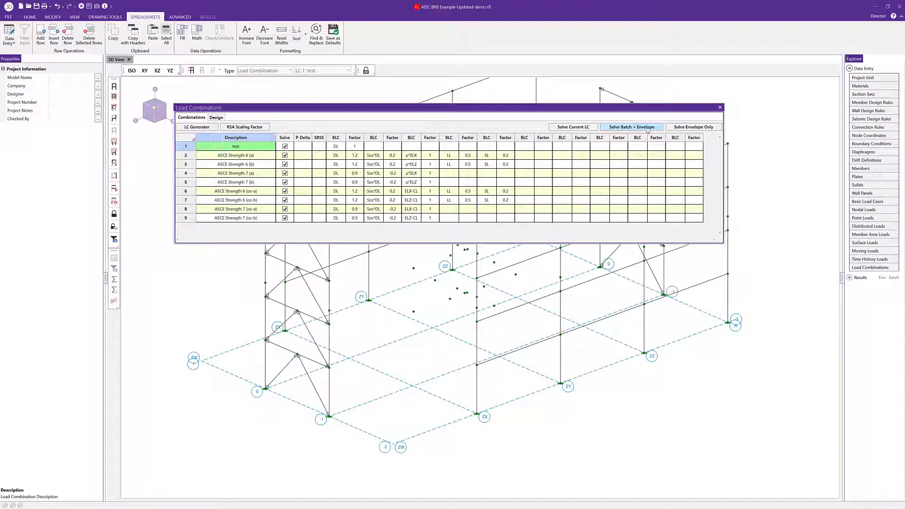
Run Solve Batch + Envelope, clearing the P-Delta warning, warning log and node reactions window
left_click(648, 127)
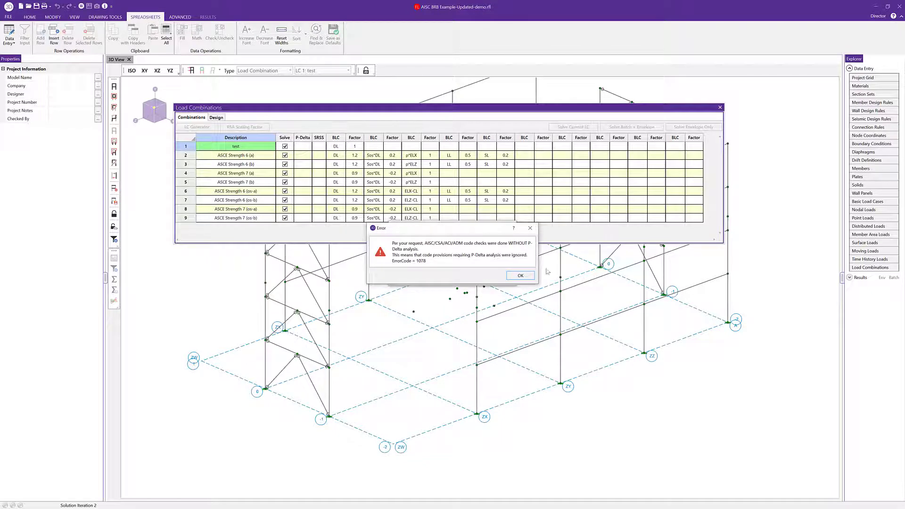
left_click(520, 275)
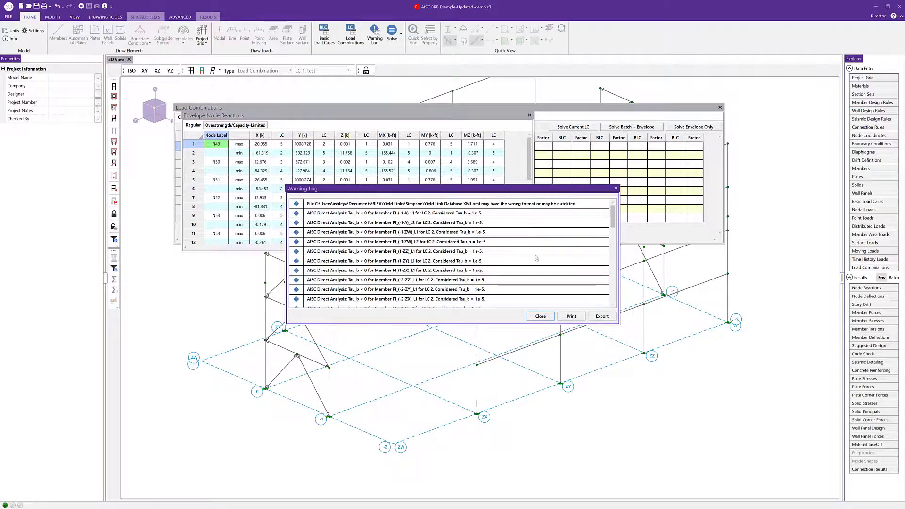
left_click(541, 315)
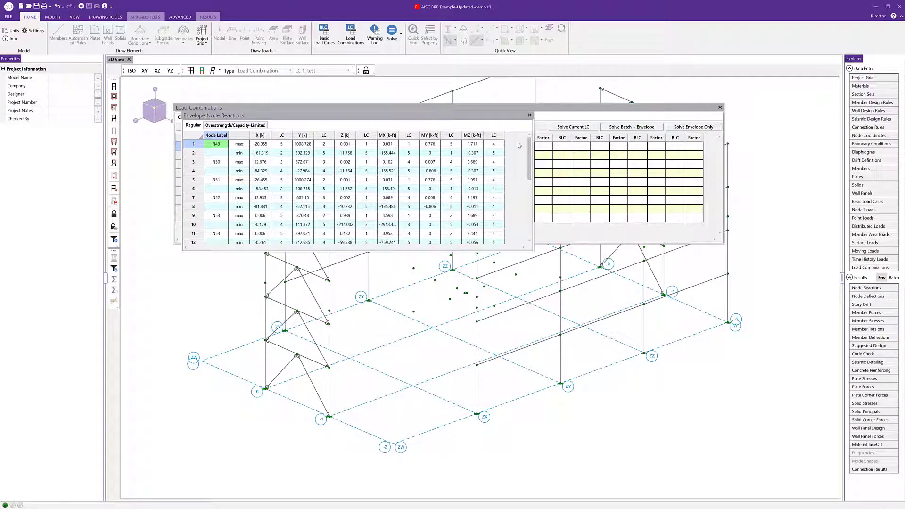
left_click(529, 115)
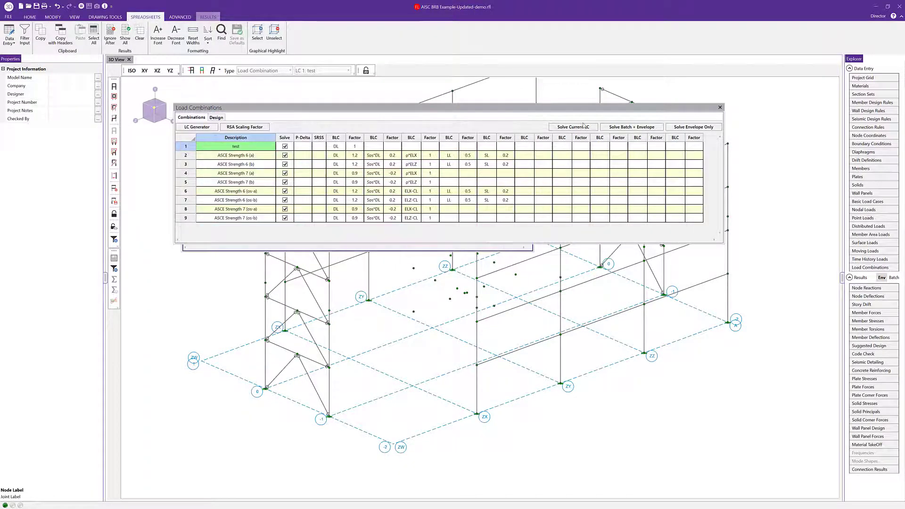
Close the combinations table and display applied loads in the 3D view for LC 1: test
left_click(719, 108)
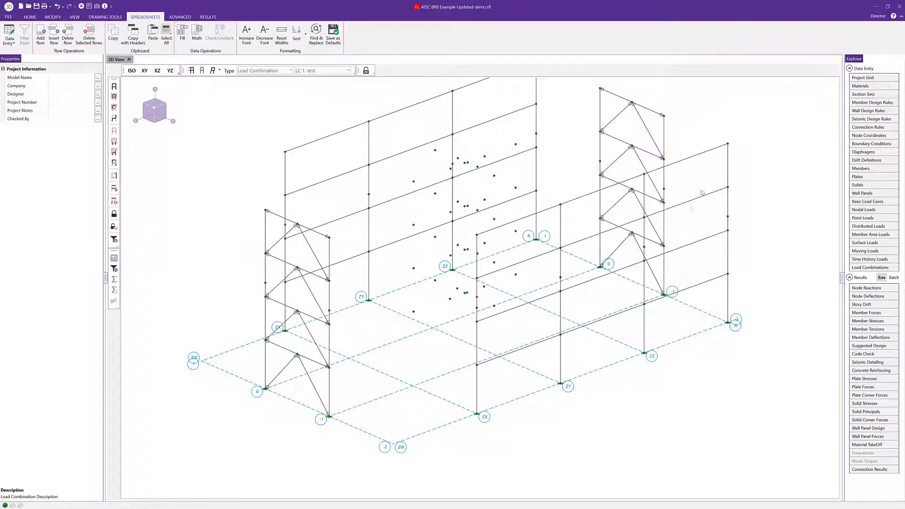
left_click(553, 263)
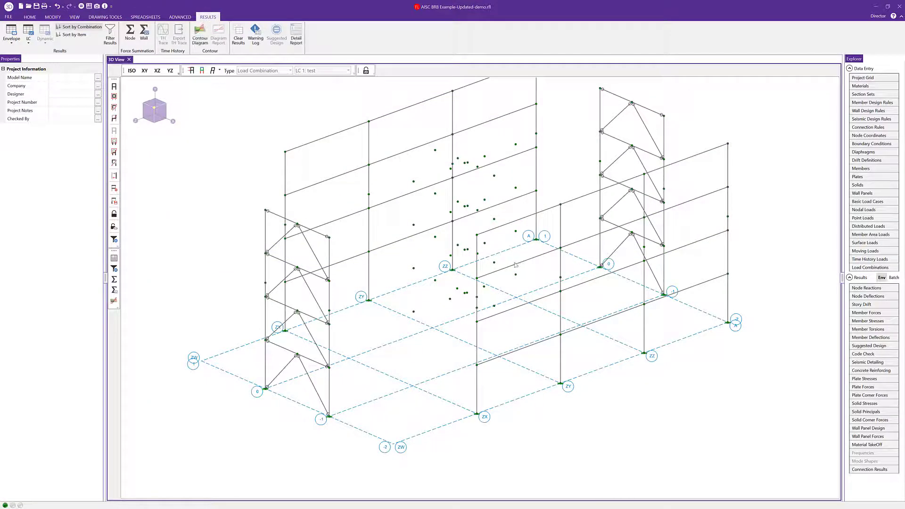
left_click(192, 72)
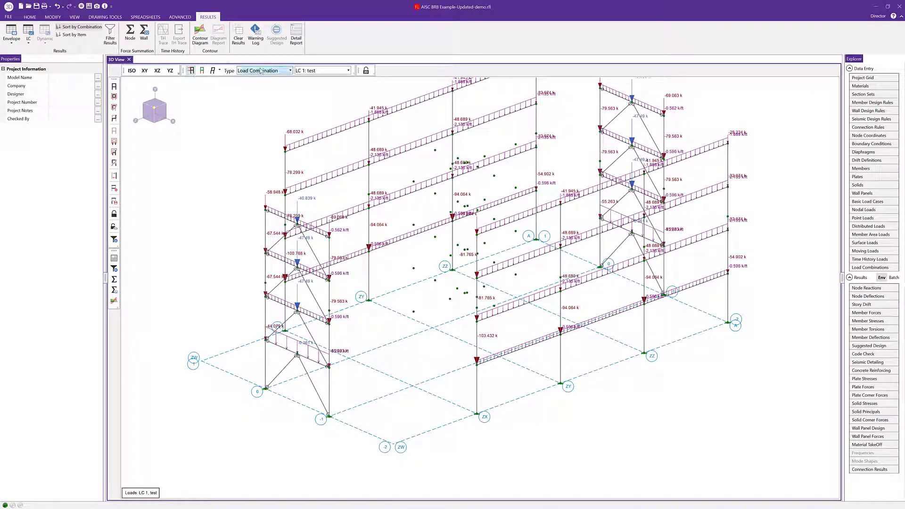
left_click(331, 73)
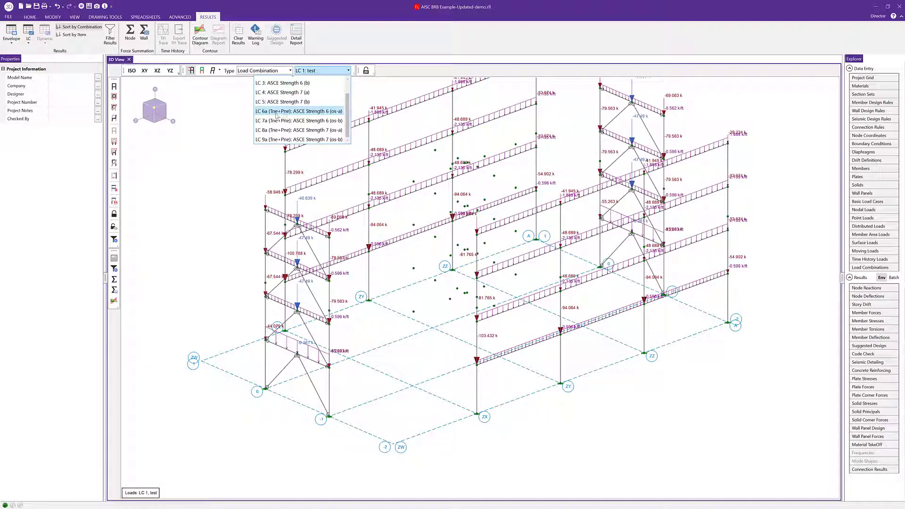
Display LC 6a ASCE Strength 6 (os-a) loads and zoom in on the brace capacity forces
left_click(304, 112)
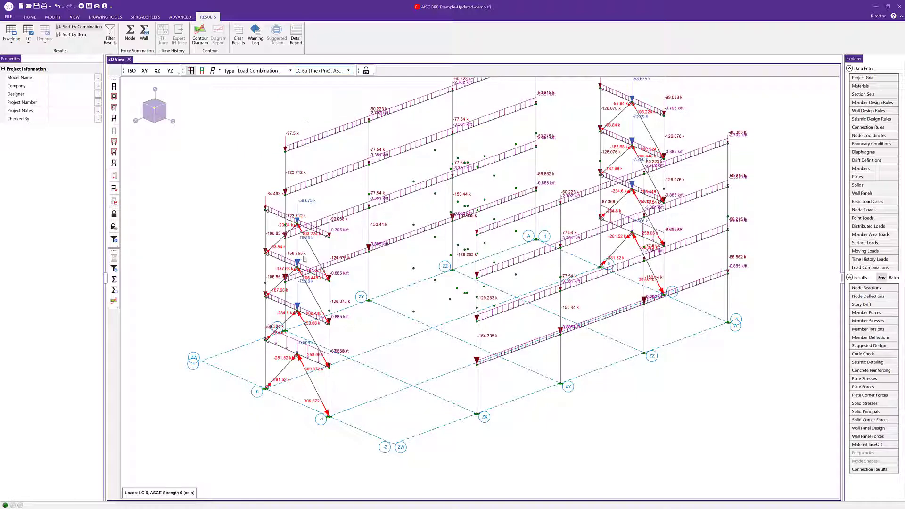
scroll(239, 240, "up", 10)
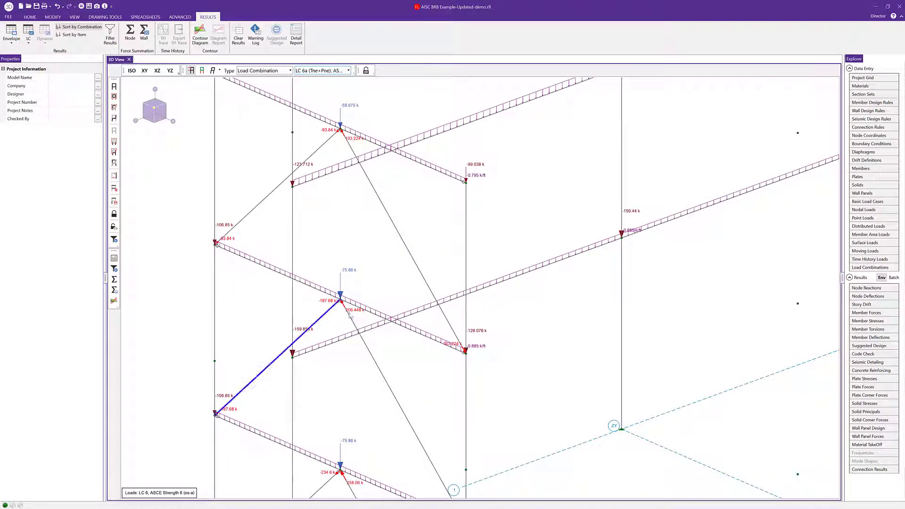
scroll(360, 325, "down", 3)
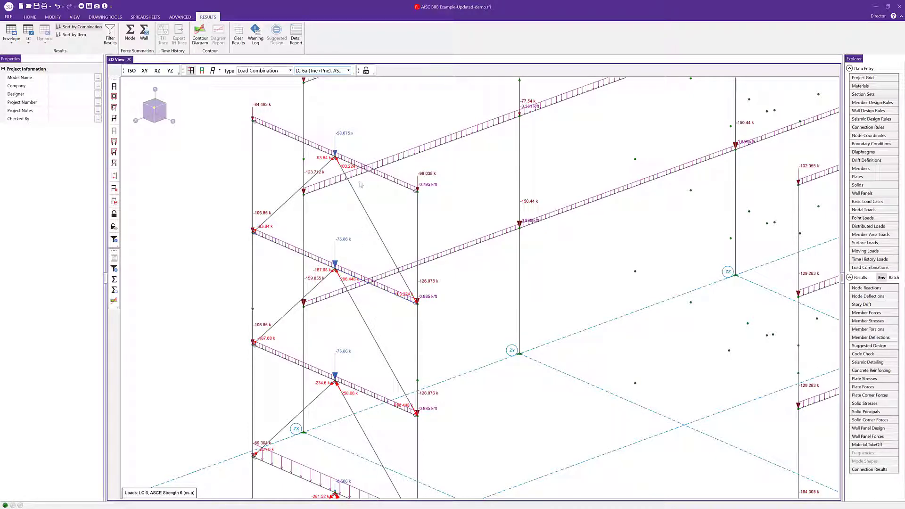
scroll(350, 232, "down", 3)
middle_click_drag(446, 275, 414, 285)
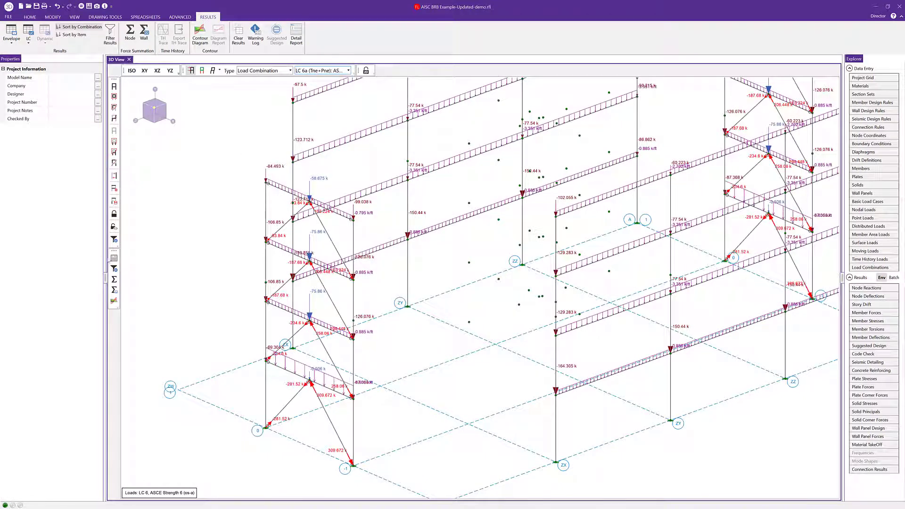
left_click(114, 258)
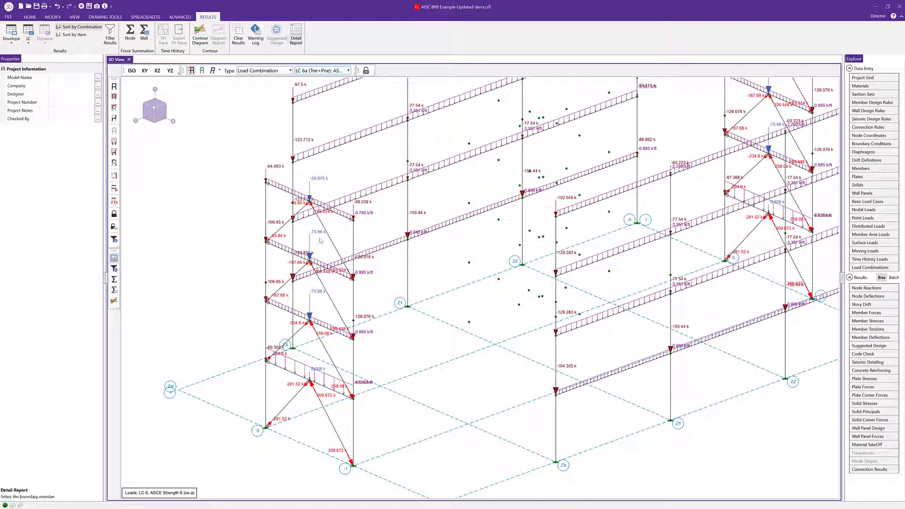
left_click(332, 243)
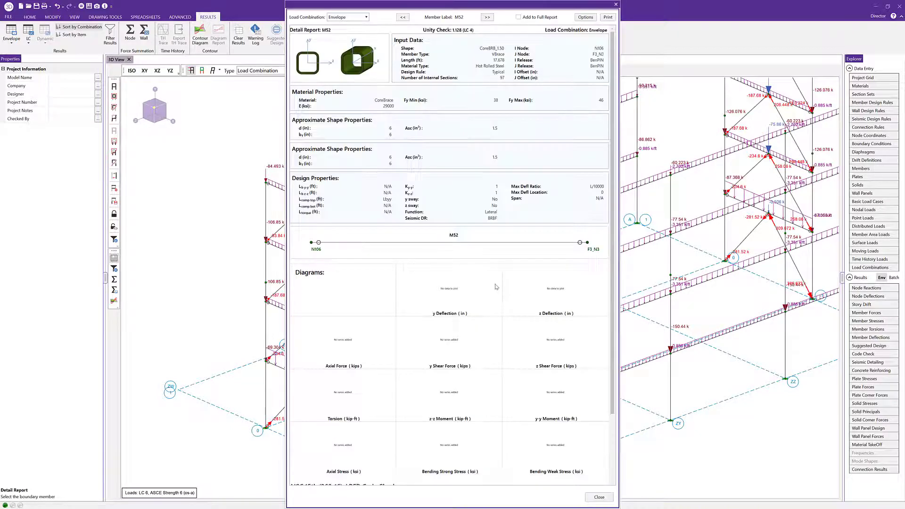
scroll(496, 286, "down", 3)
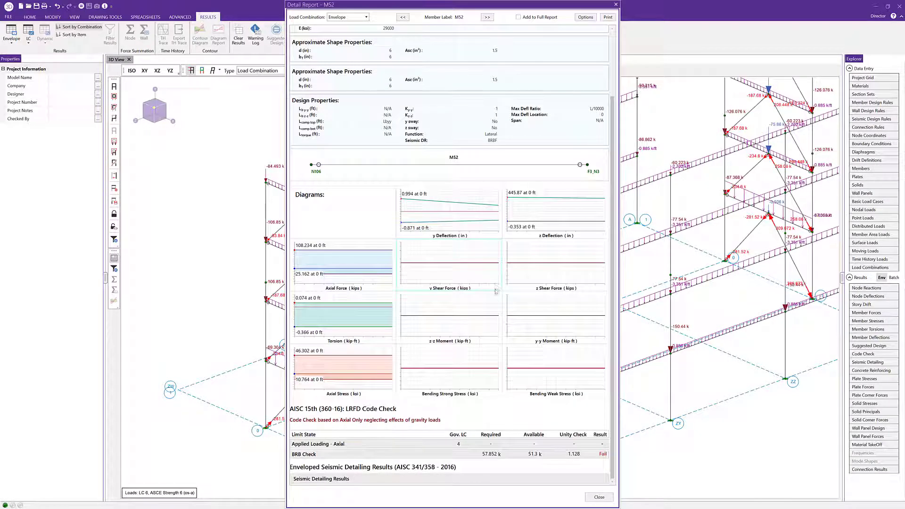
left_click(313, 482)
scroll(372, 452, "down", 7)
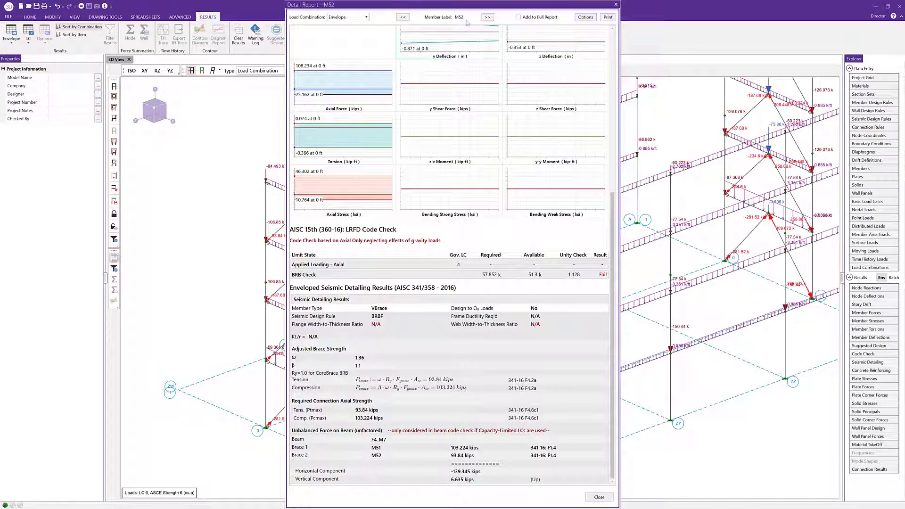
left_click_drag(441, 8, 506, 13)
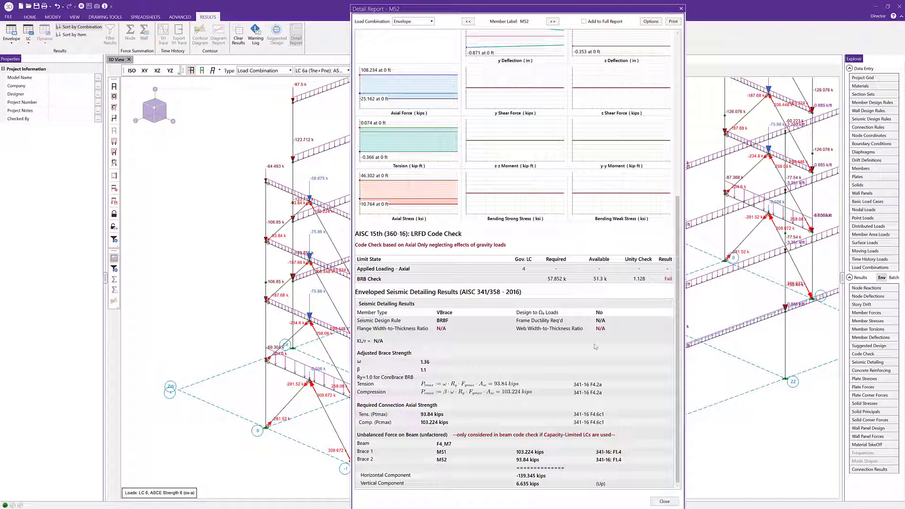
left_click(680, 9)
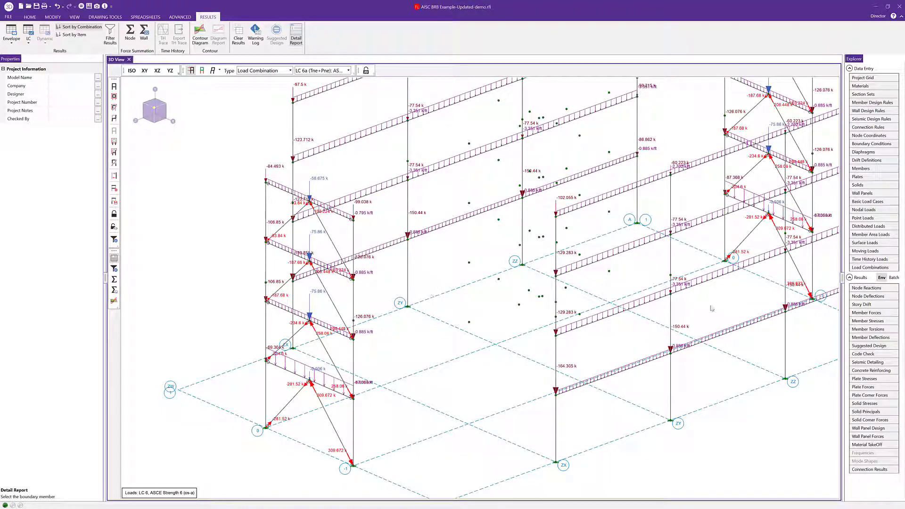
left_click(867, 354)
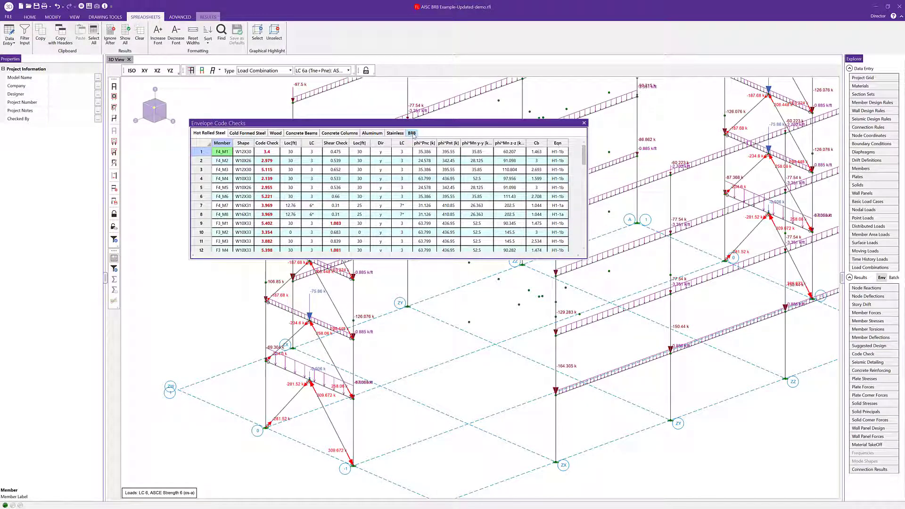
left_click(412, 133)
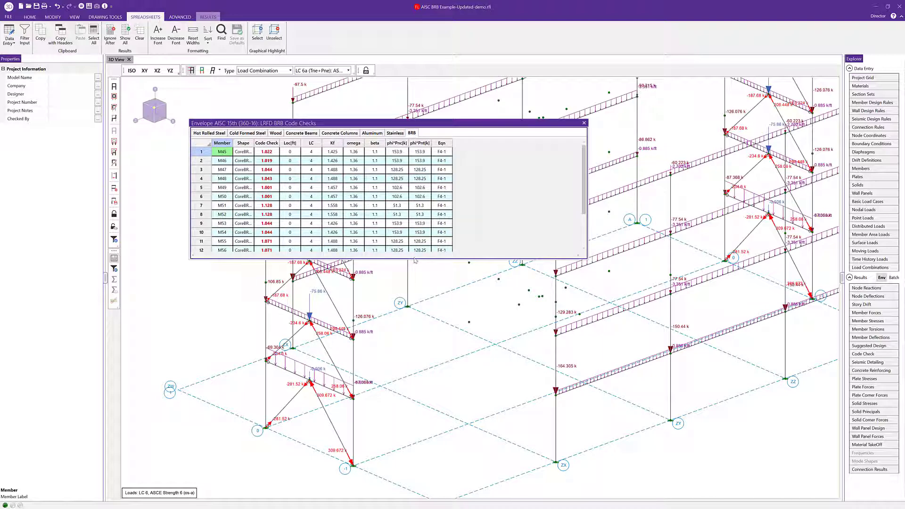
left_click_drag(415, 260, 409, 317)
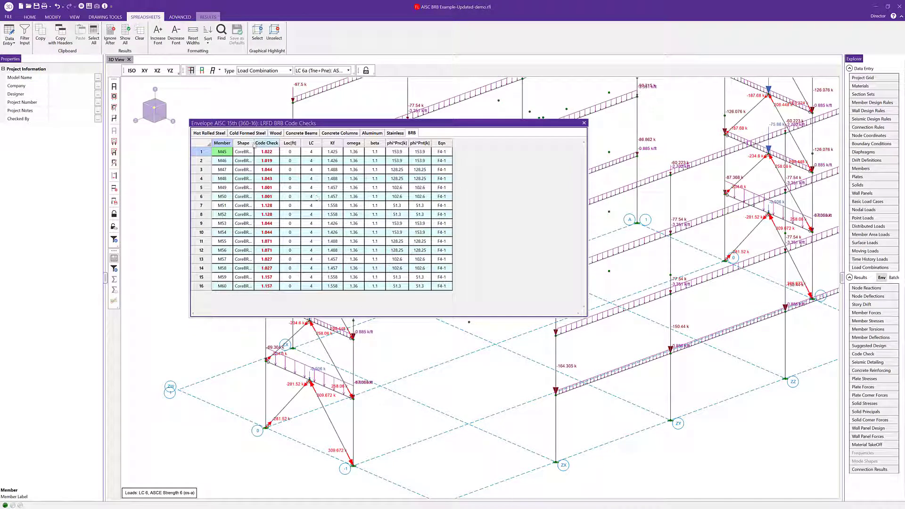
left_click(257, 144)
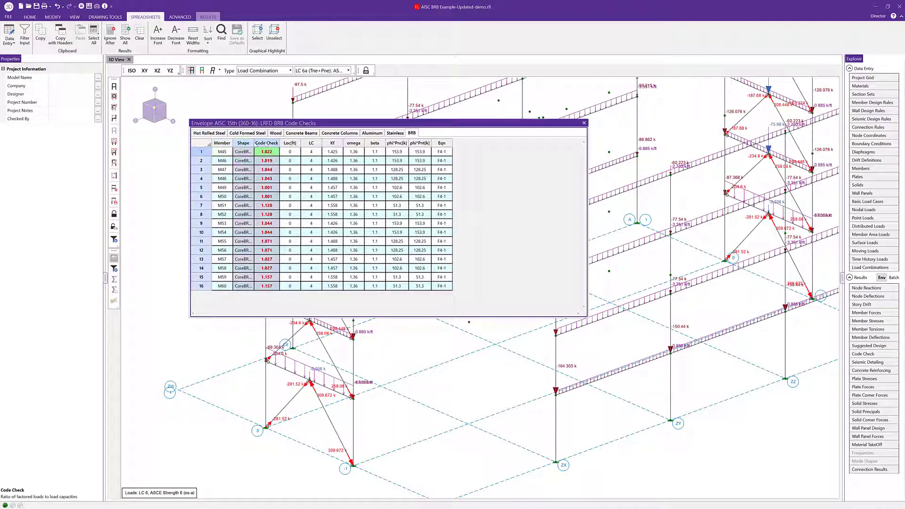
left_click(243, 143)
left_click_drag(254, 143, 274, 145)
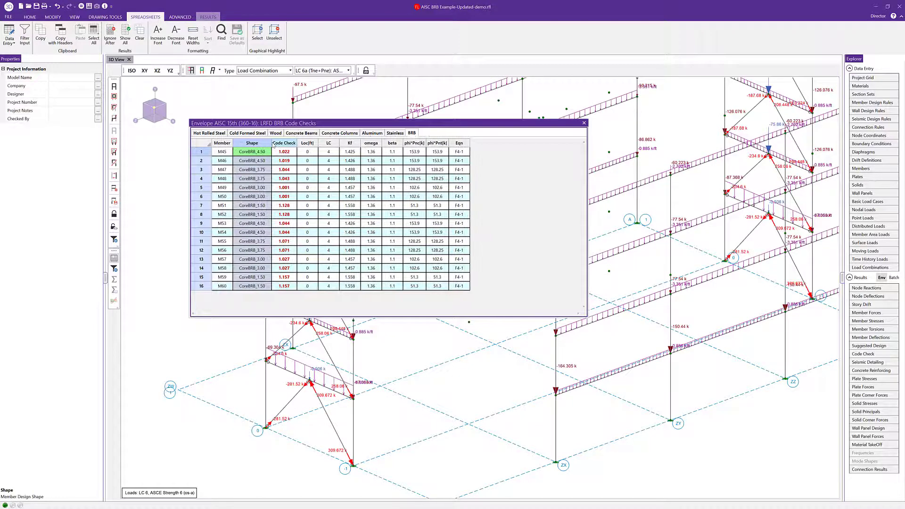
left_click(584, 123)
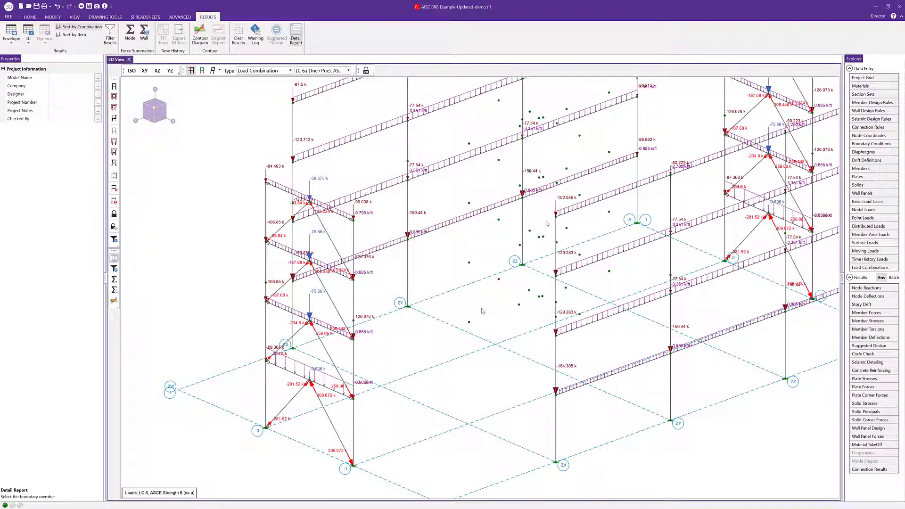